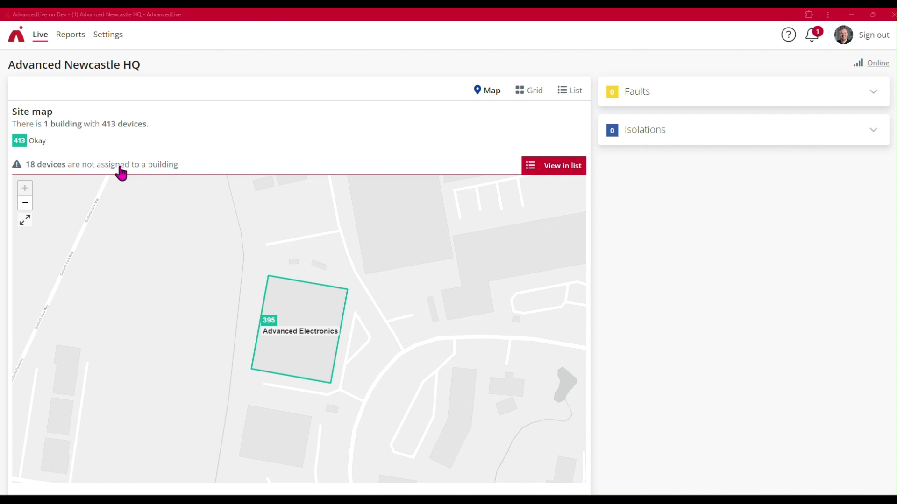
Step: Open the Not assigned device list and scroll through its 18 devices on Unknown floors
left_click(343, 174)
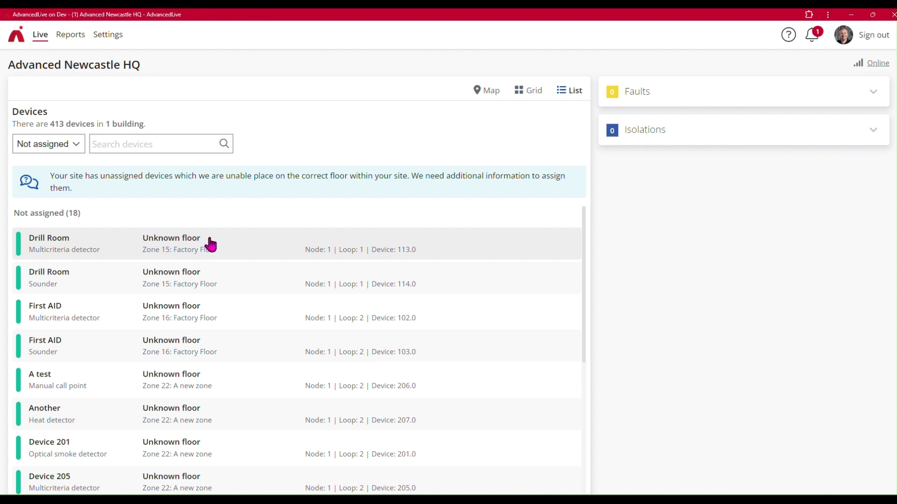
scroll(411, 296, "down", 5)
mouse_move(585, 346)
left_mouse_down()
mouse_move(582, 379)
mouse_move(581, 342)
mouse_move(580, 356)
left_mouse_up()
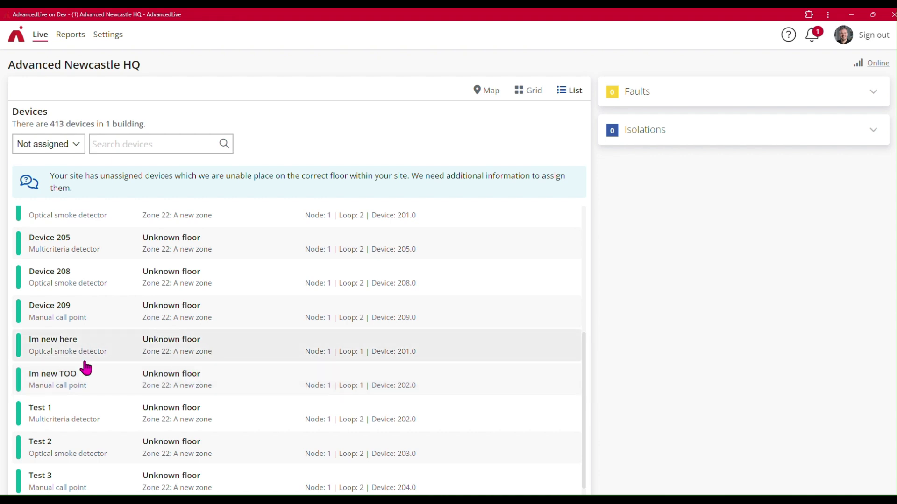
Step: Open Im new here's details, collapse its summary and review the New device discovered history entry
left_click(222, 351)
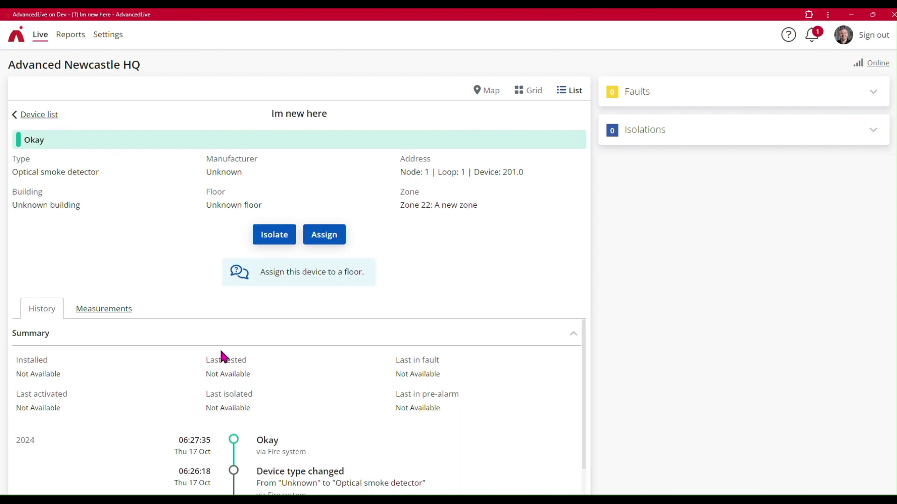
left_click(575, 336)
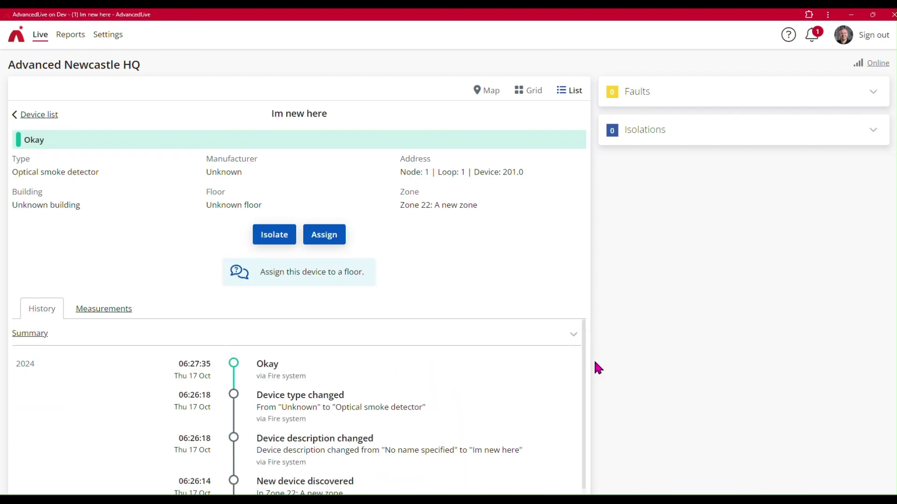
scroll(591, 355, "down", 2)
left_click_drag(306, 412, 188, 390)
left_click(220, 401)
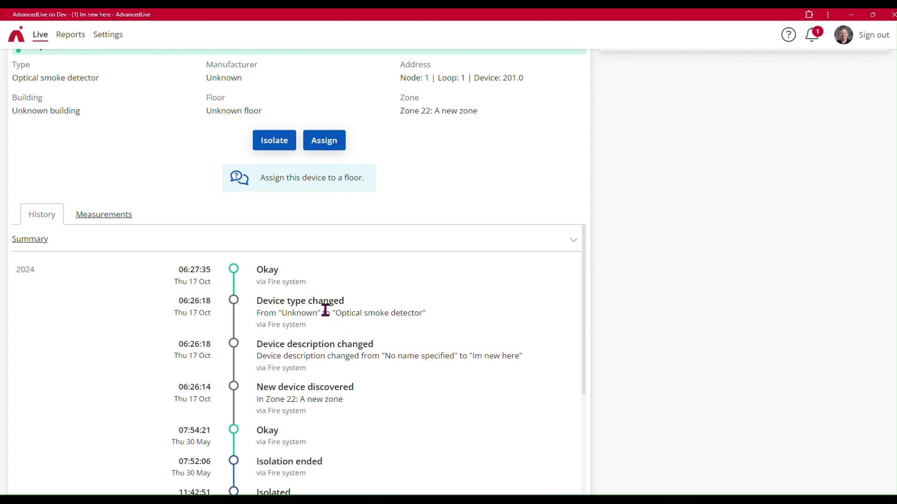
scroll(667, 320, "up", 2)
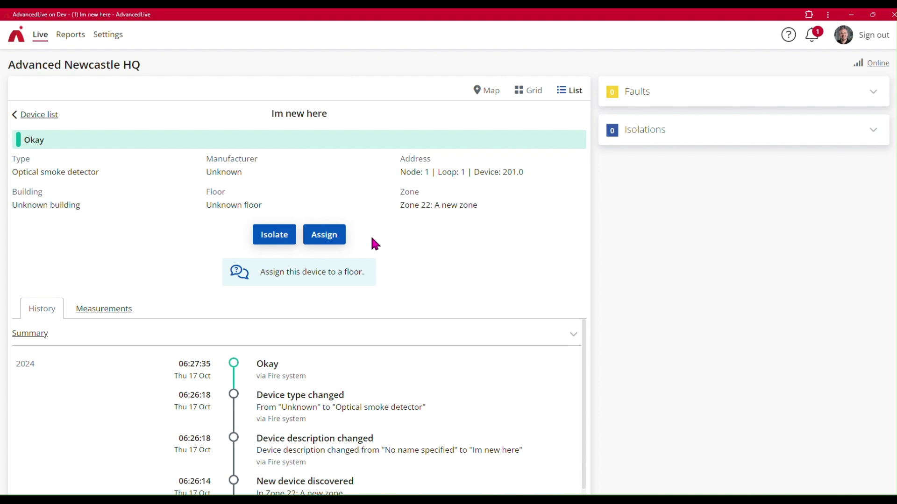
Step: Assign Im new here to Advanced HQ's Ground Floor and dismiss the success message
left_click(328, 236)
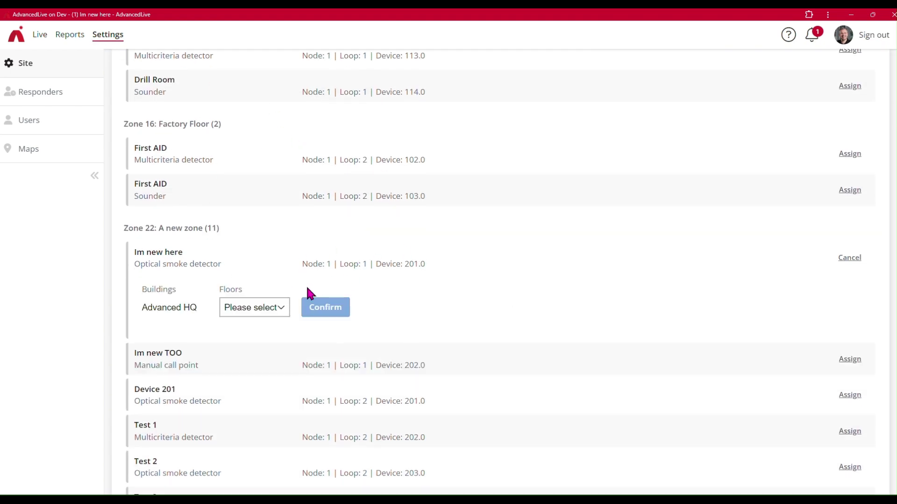
scroll(239, 210, "up", 4)
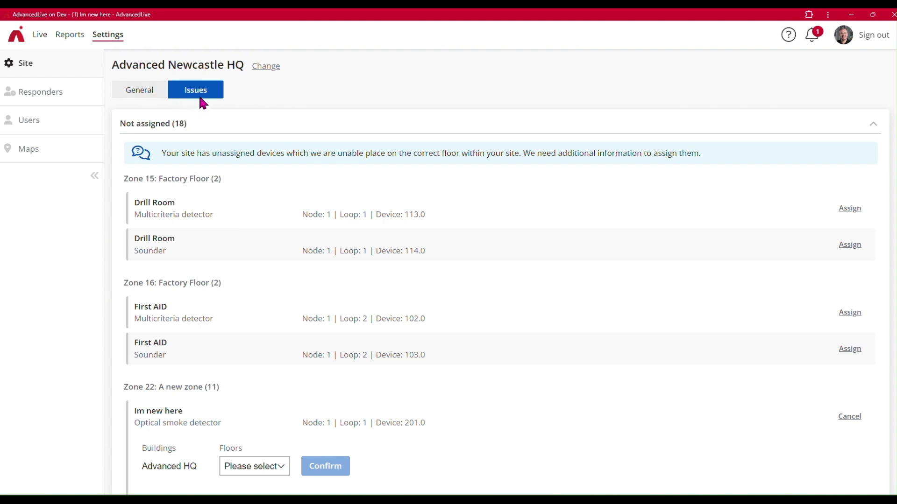
scroll(479, 259, "down", 1)
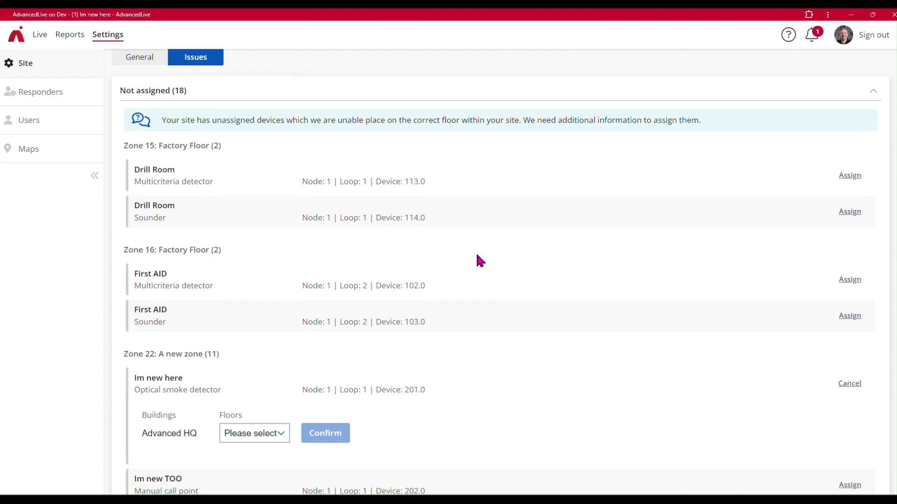
scroll(478, 257, "down", 3)
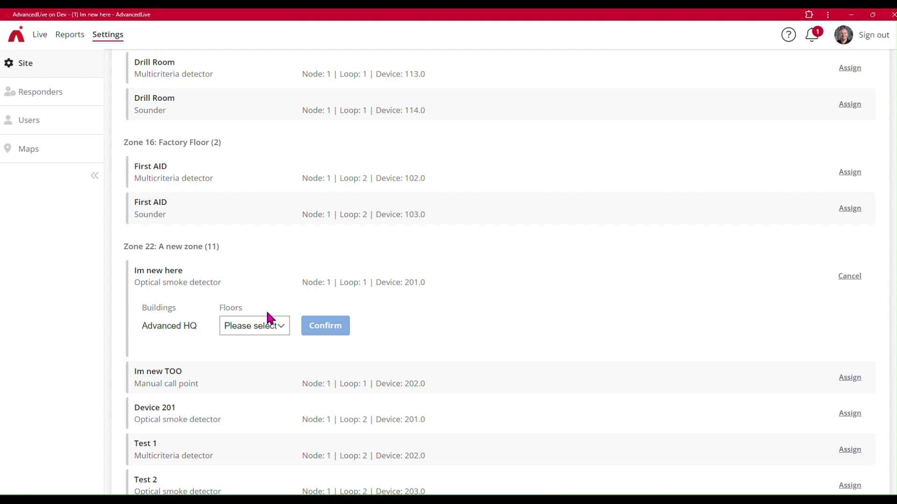
left_click(273, 334)
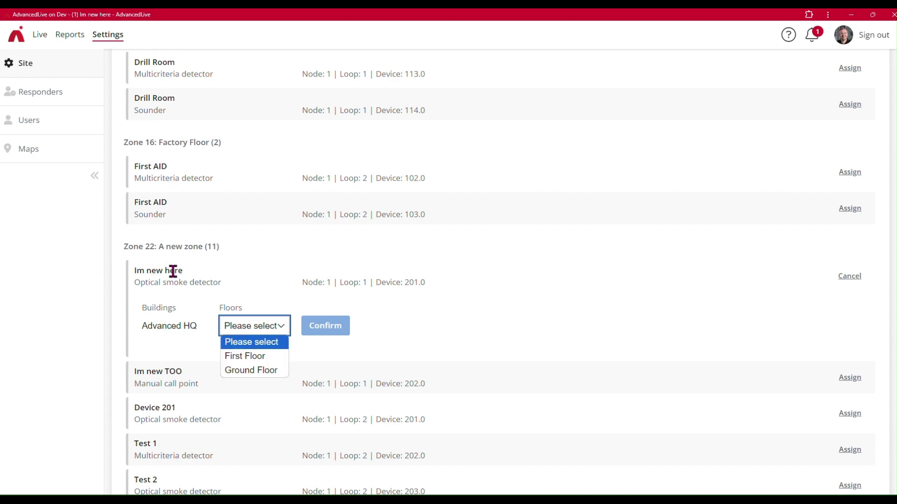
left_click(248, 372)
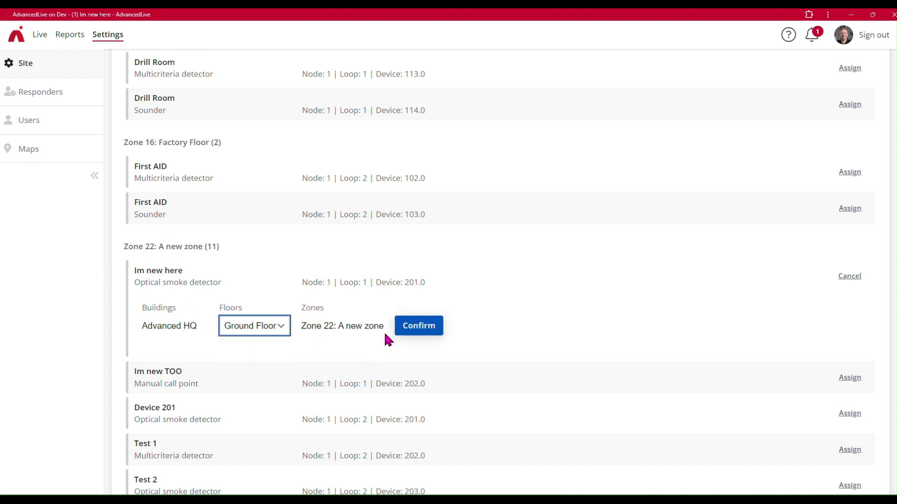
left_click(410, 332)
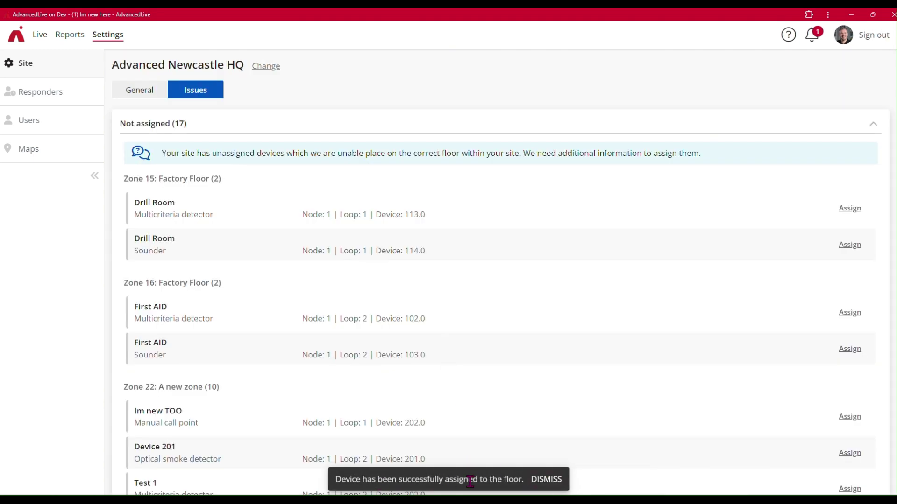
left_click(550, 485)
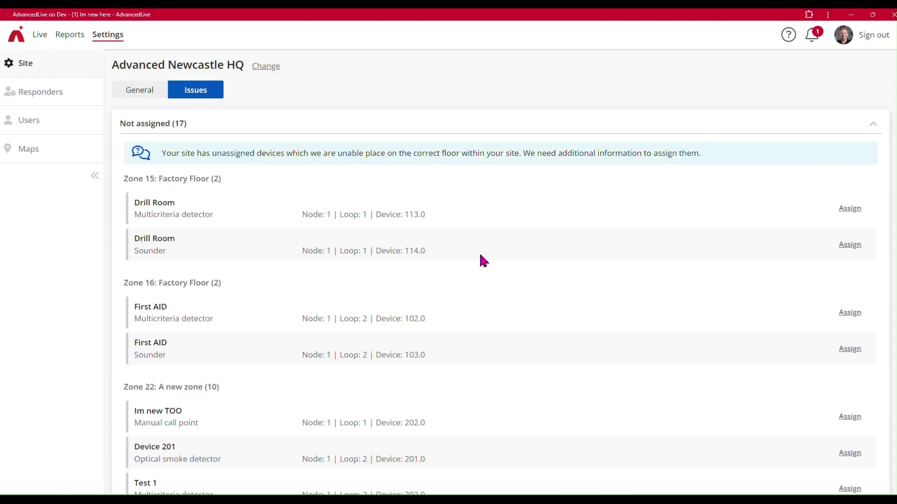
Step: Reopen the Not assigned device list, now showing 17 devices on Unknown floors
scroll(410, 299, "down", 4)
scroll(418, 308, "up", 4)
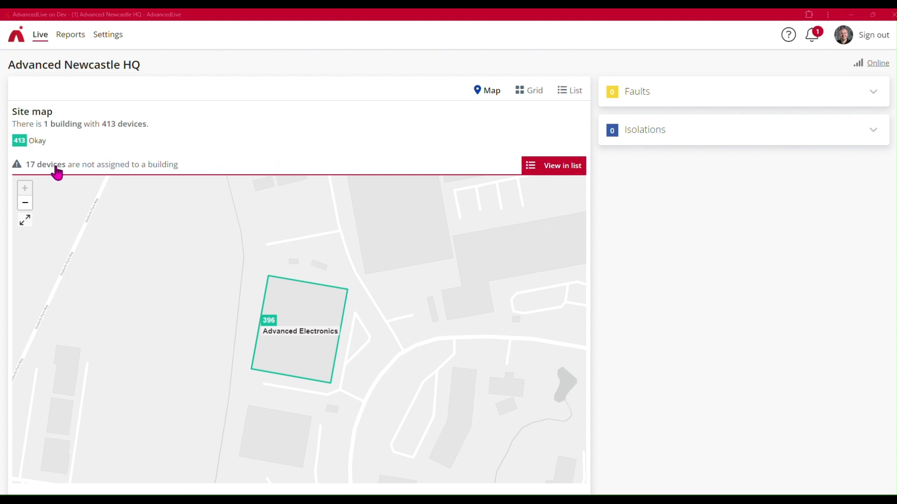
left_click(131, 167)
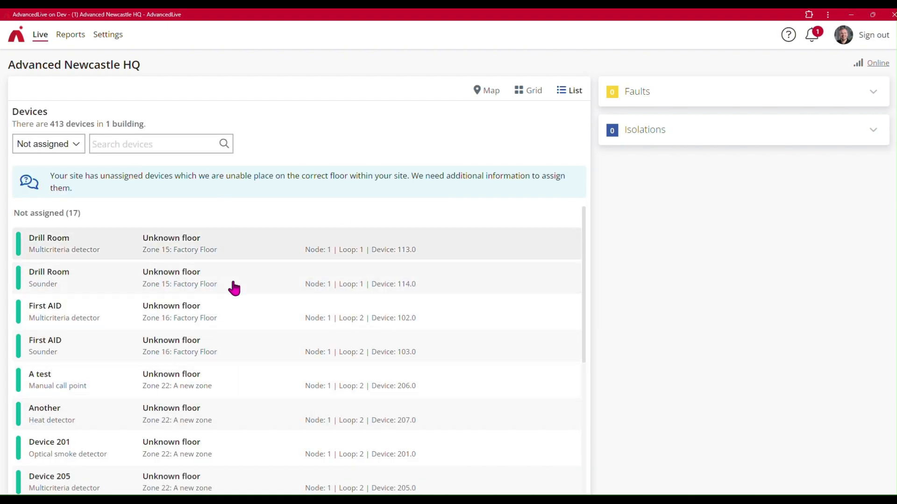
scroll(249, 301, "down", 4)
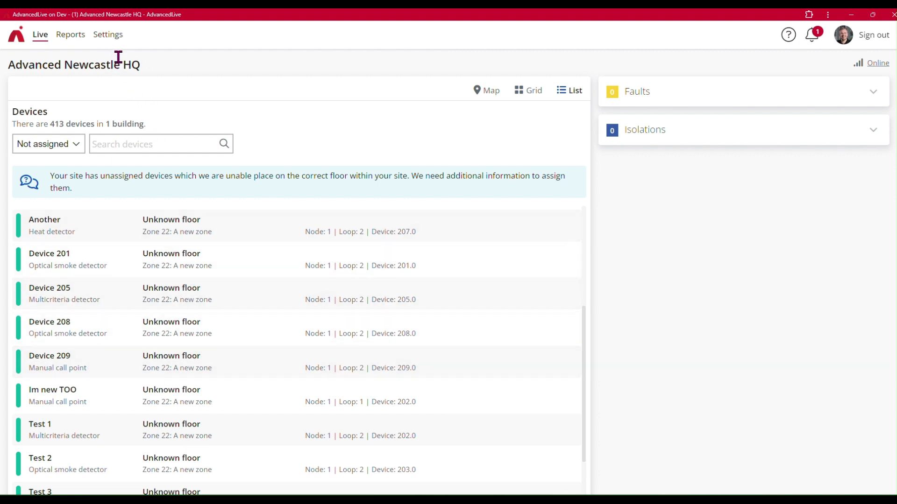
Step: Show the site's Settings Issues tab with Not assigned (17) and Not mapped (180) collapsed
left_click(100, 35)
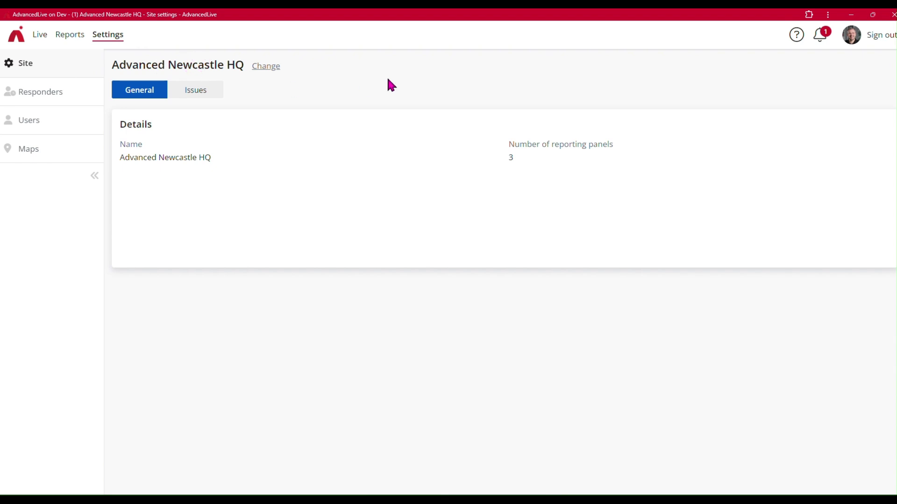
left_click(199, 97)
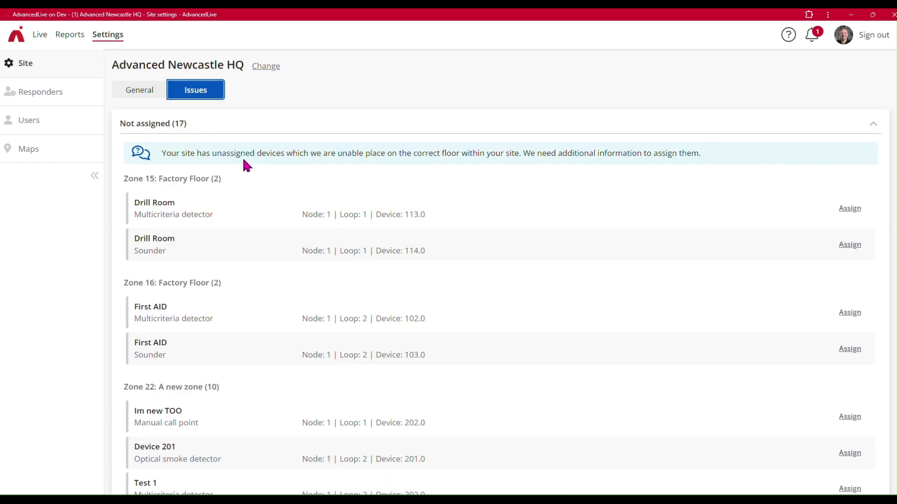
left_click(195, 127)
left_click(169, 145)
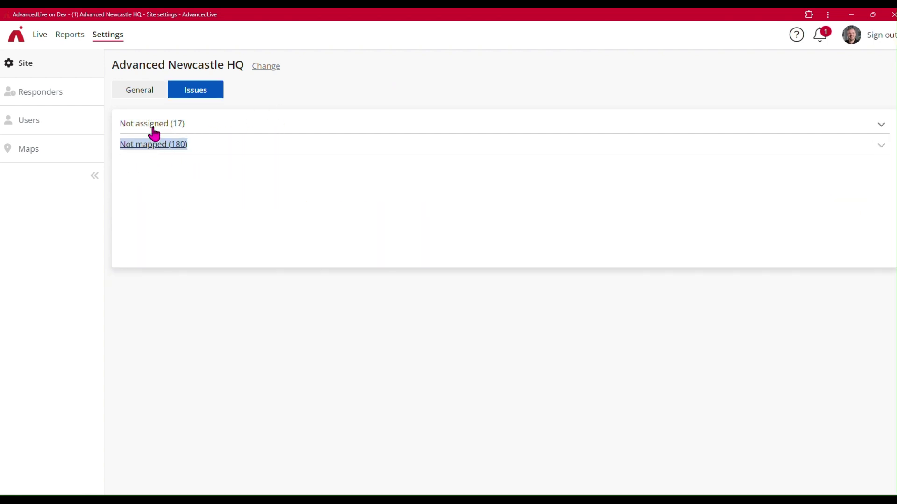
left_click(208, 184)
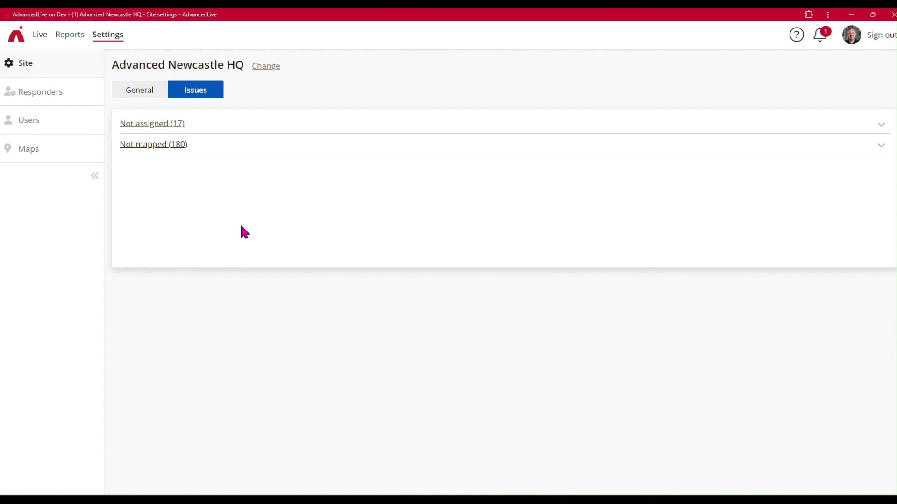
Step: Expand the Not assigned (17) list and assign Im new TOO to the Ground Floor
triple_click(174, 125)
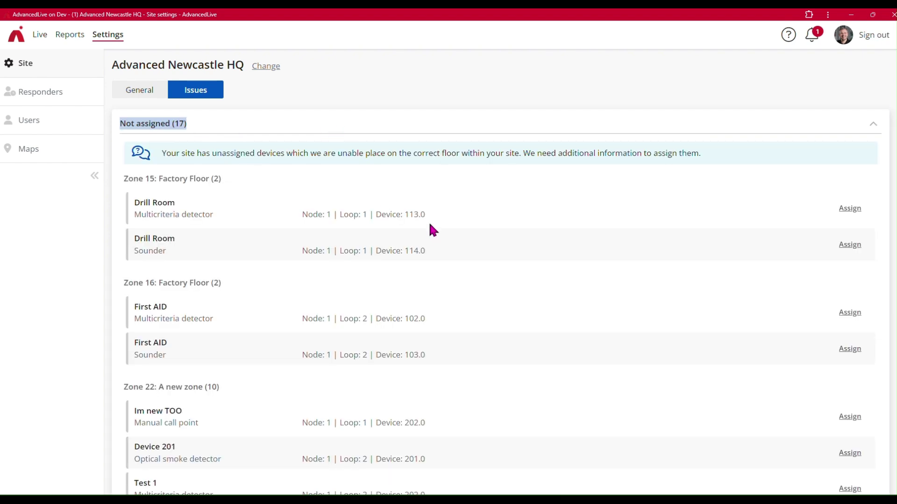
scroll(432, 229, "down", 4)
scroll(441, 213, "down", 1)
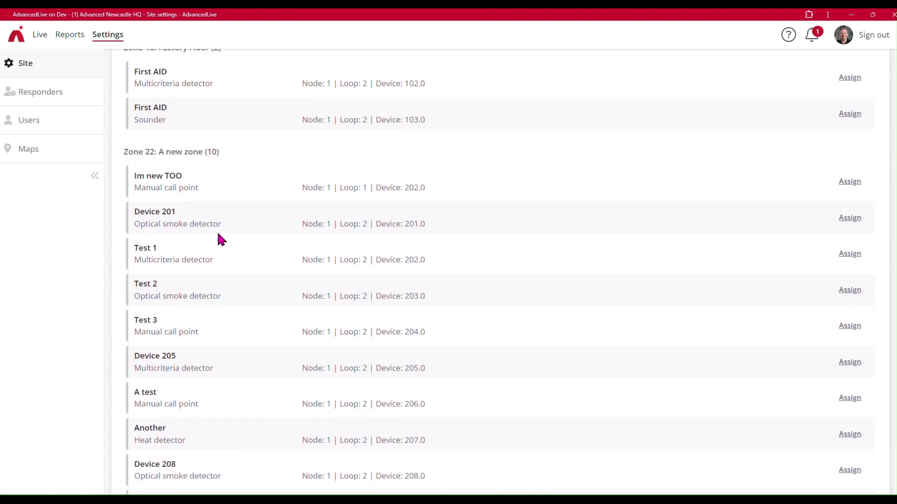
left_click(847, 187)
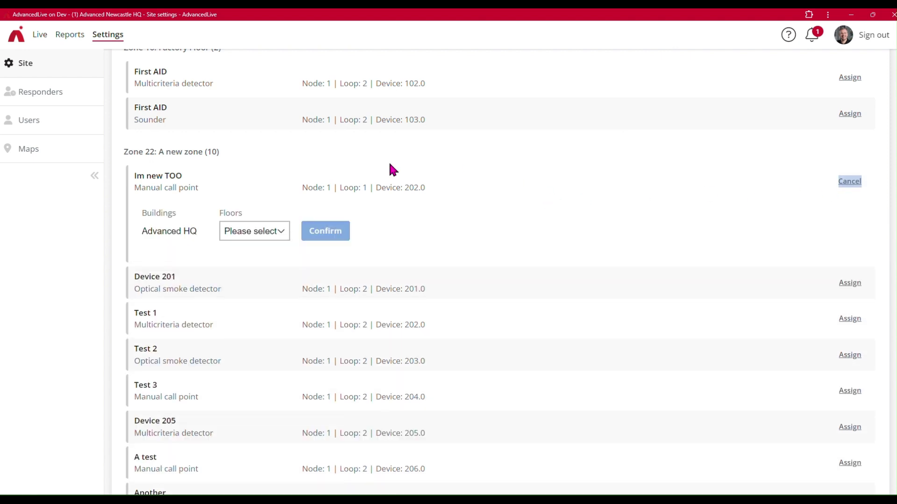
left_click(245, 232)
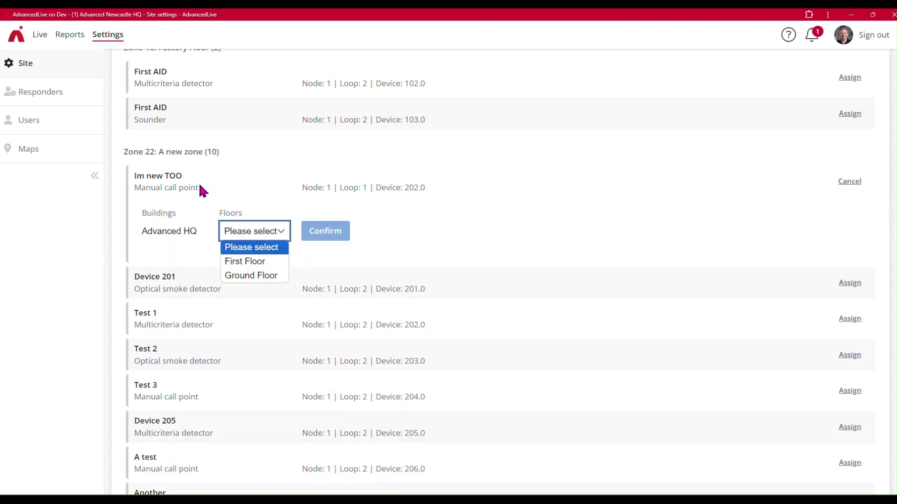
left_click(246, 277)
left_click(415, 238)
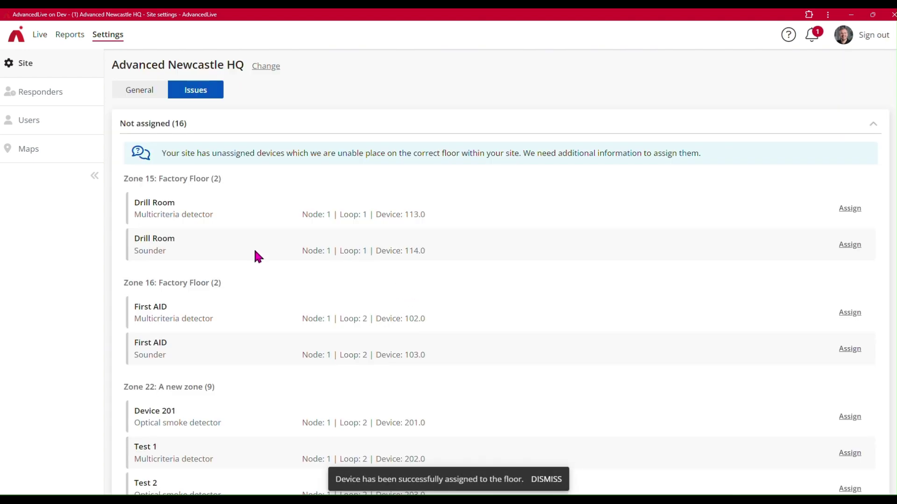
scroll(276, 225, "down", 5)
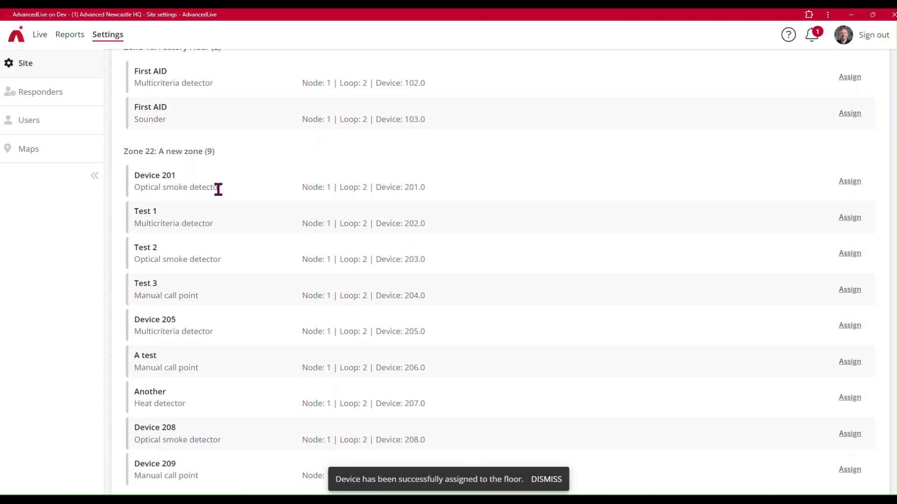
Step: Assign Device 201 to Advanced HQ's First Floor, then return to the top of the list
left_click(849, 181)
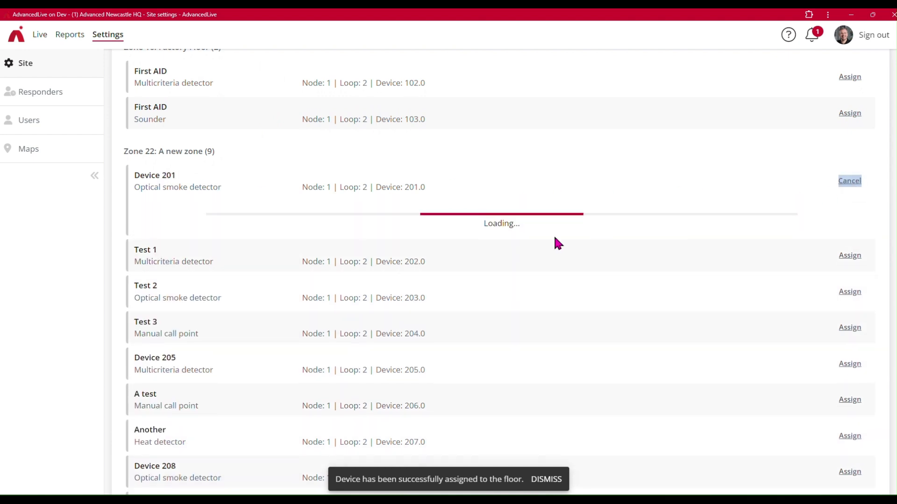
left_click(256, 231)
left_click(256, 260)
left_click(438, 239)
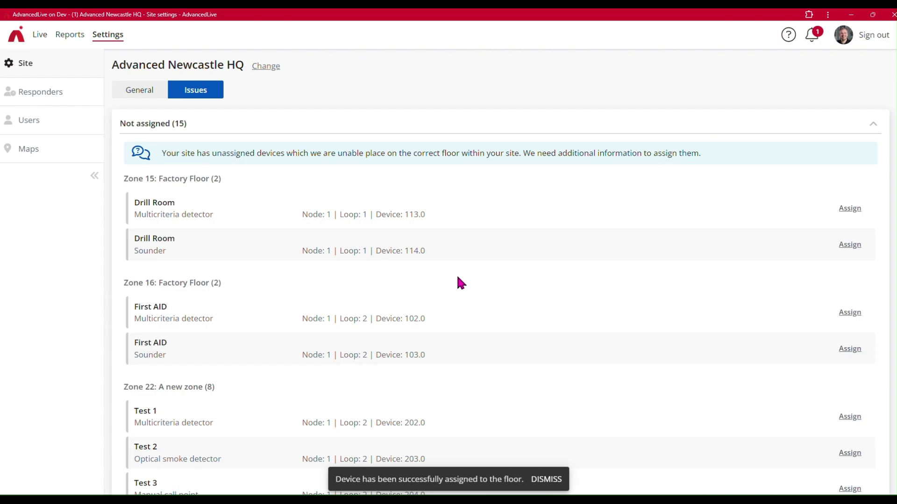
scroll(456, 281, "down", 6)
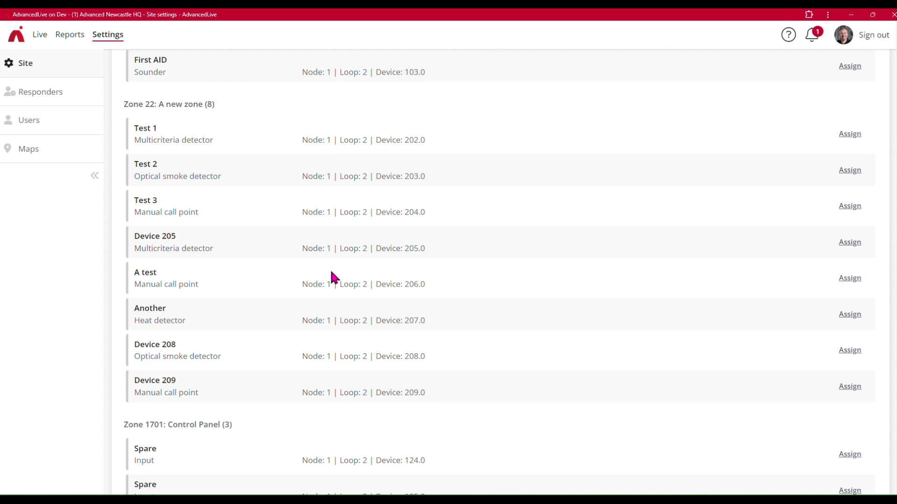
scroll(443, 253, "up", 6)
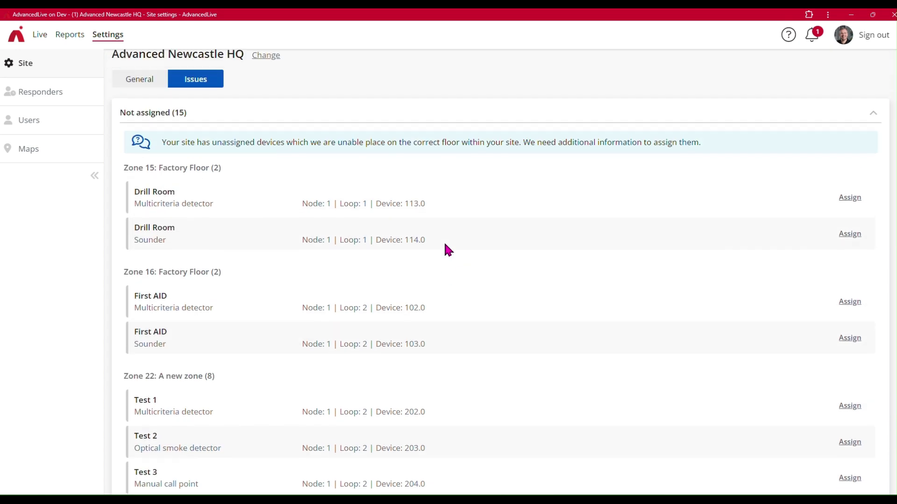
Step: List Advanced HQ First Floor devices in Live, filtered to Zone 22: A NEW zone
left_click(40, 35)
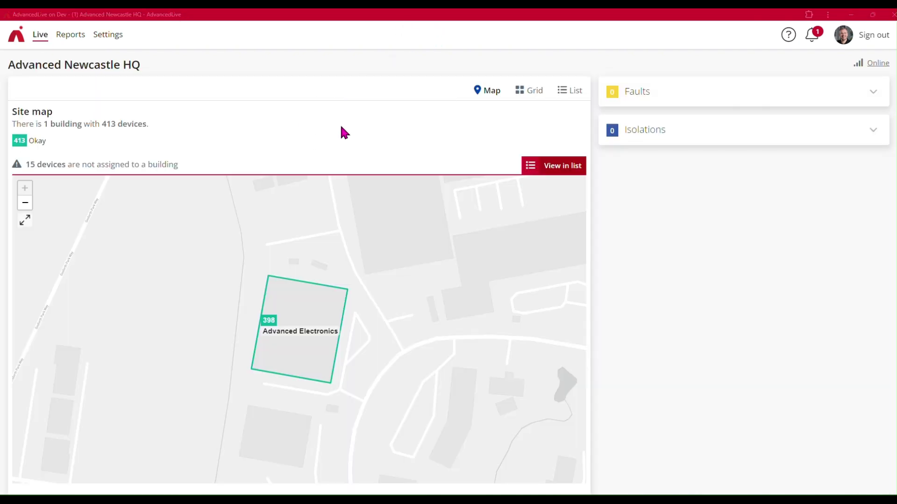
left_click(304, 304)
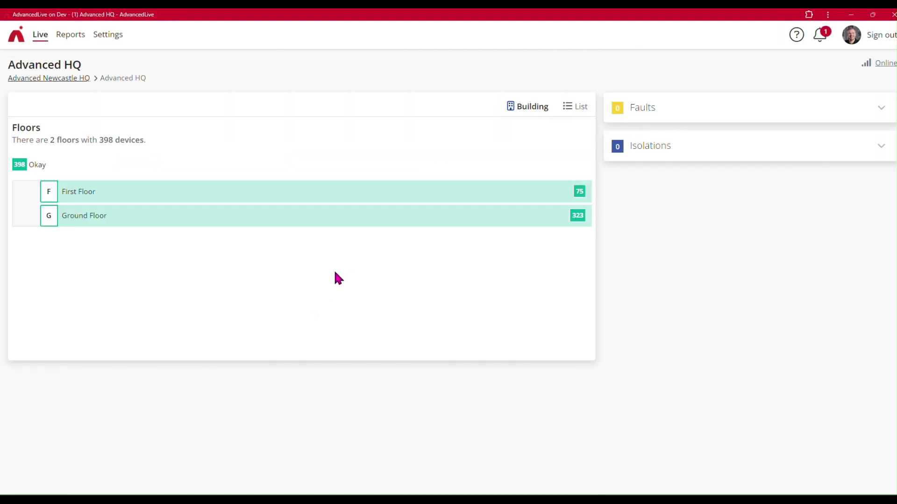
left_click(348, 201)
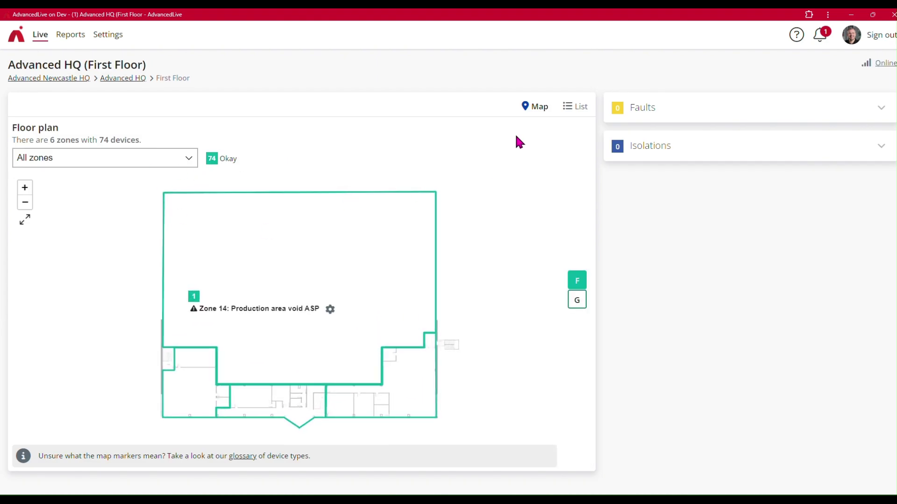
left_click(575, 106)
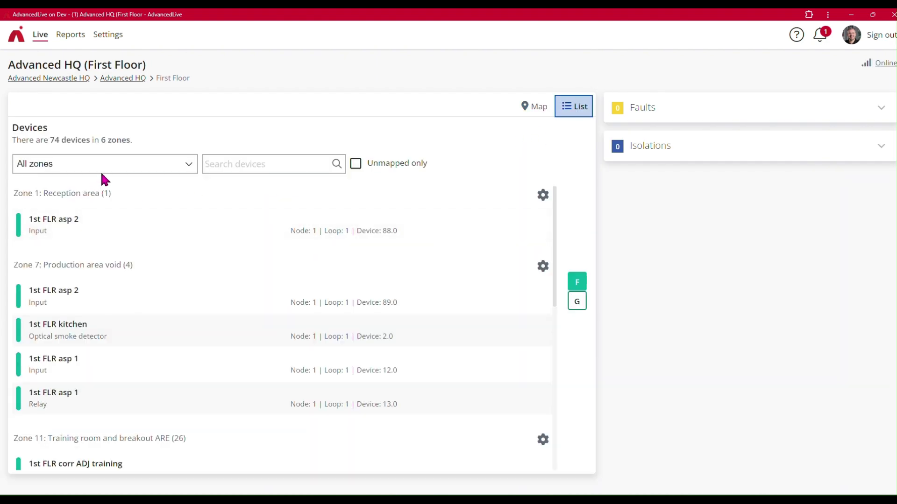
left_click(101, 171)
left_click(83, 262)
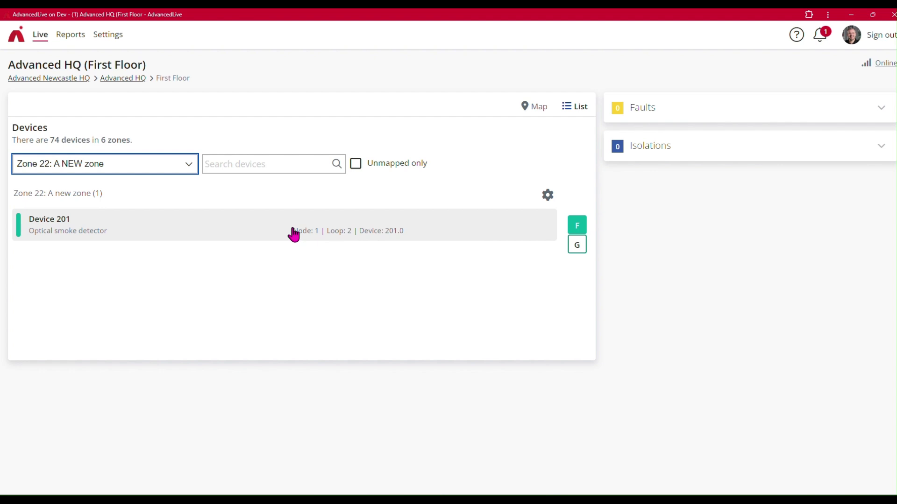
Step: Filter the Ground Floor device list to Zone 22 and open Im new here's details
left_click(577, 245)
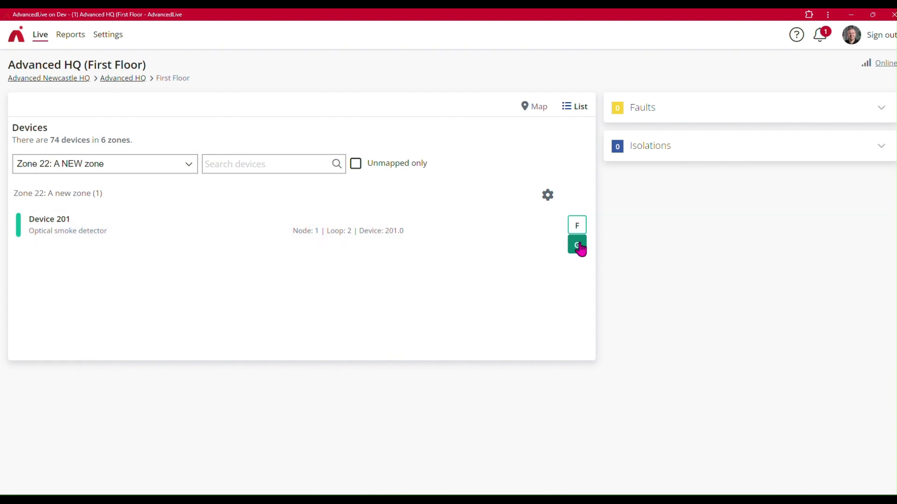
left_click(531, 110)
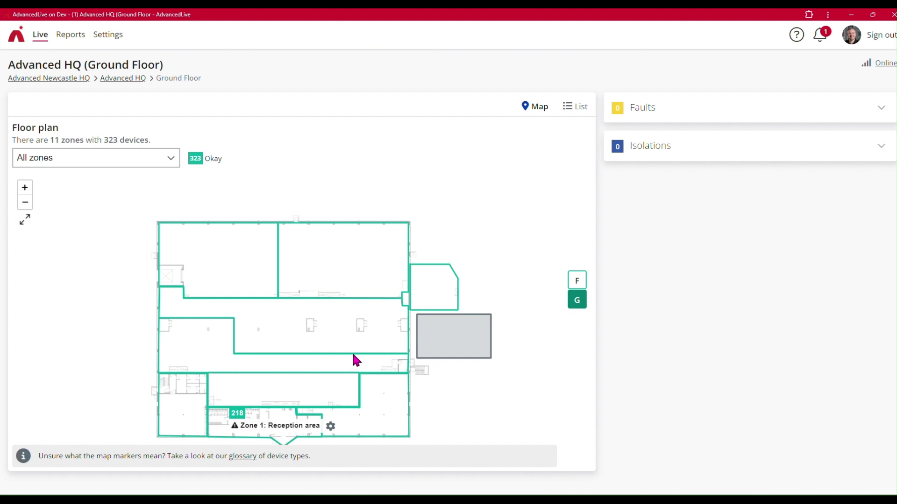
left_click(579, 108)
left_click(49, 169)
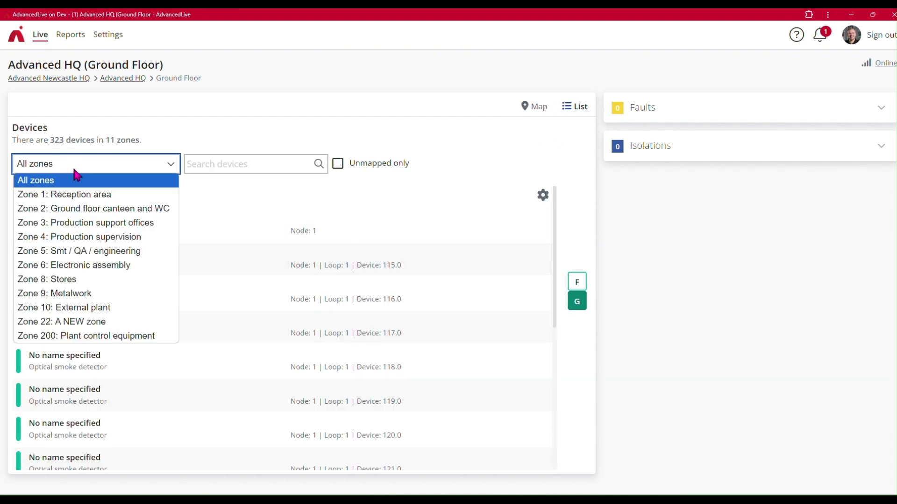
left_click(70, 322)
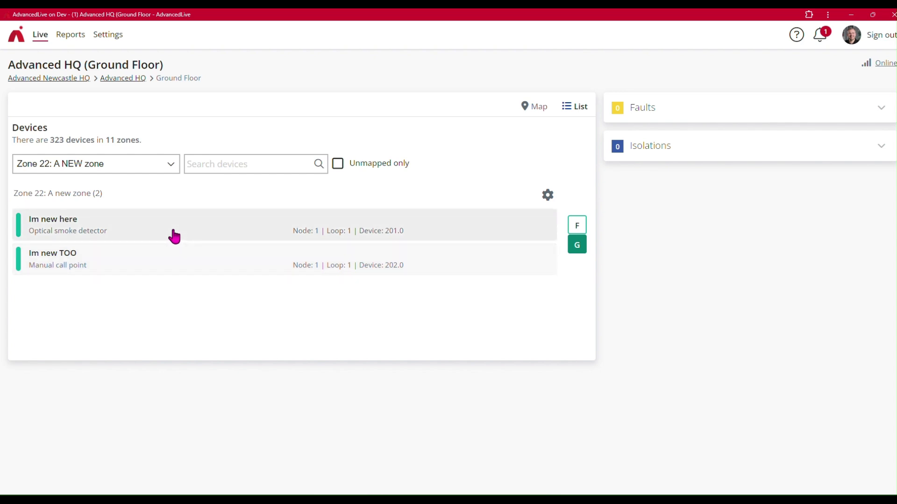
left_click(174, 237)
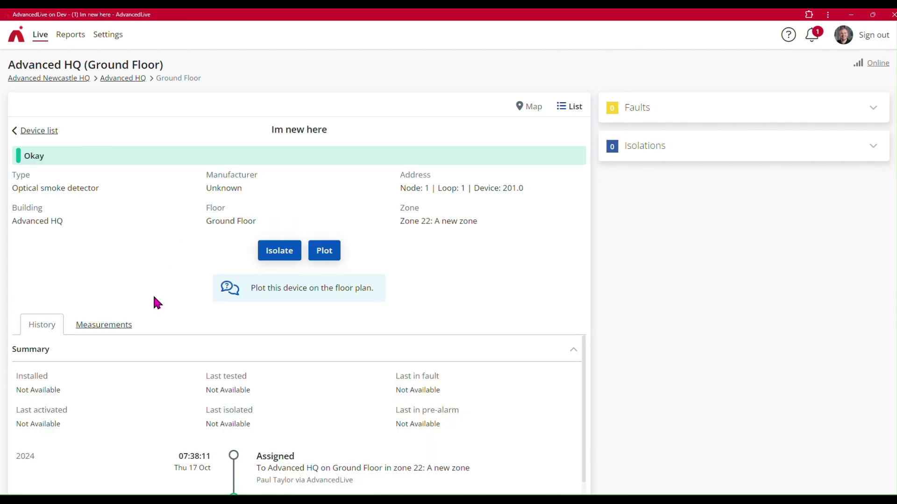
Step: Review Im new here's history Assigned entry for Ground Floor zone 22, then open Reports
left_click(572, 352)
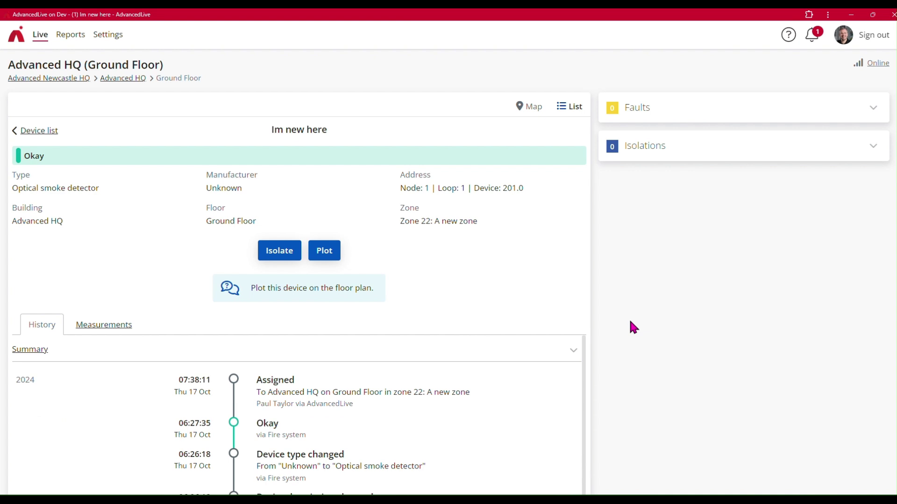
scroll(629, 327, "down", 3)
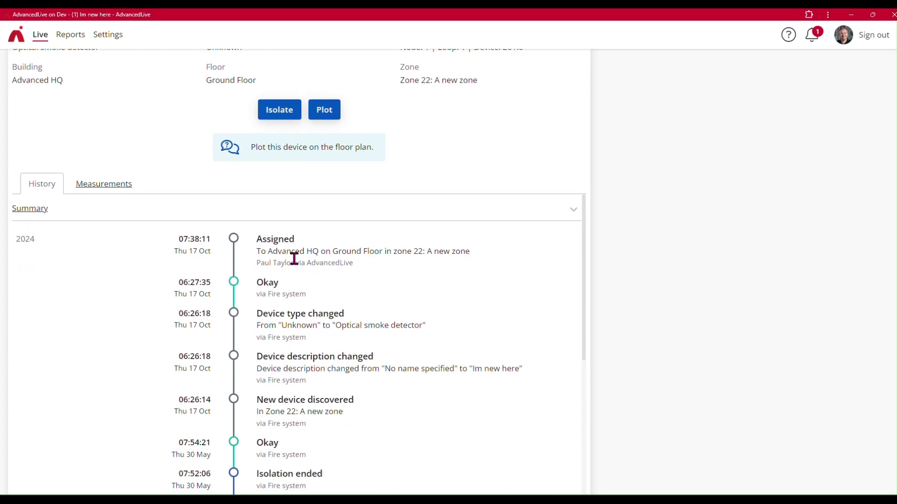
left_click_drag(256, 262, 290, 262)
left_click(296, 282)
scroll(351, 273, "up", 3)
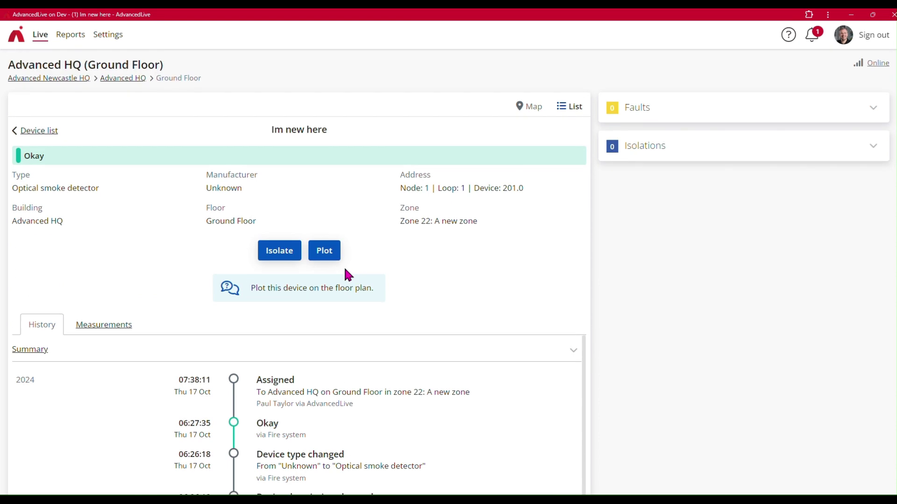
left_click(68, 41)
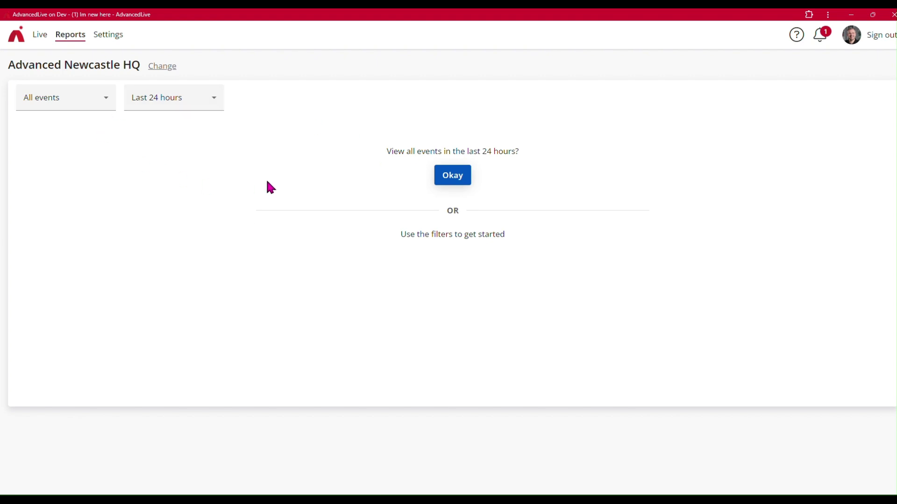
Step: Load the last 24 hours of events and expand then collapse DEVICE 201's assignment details
left_click(446, 190)
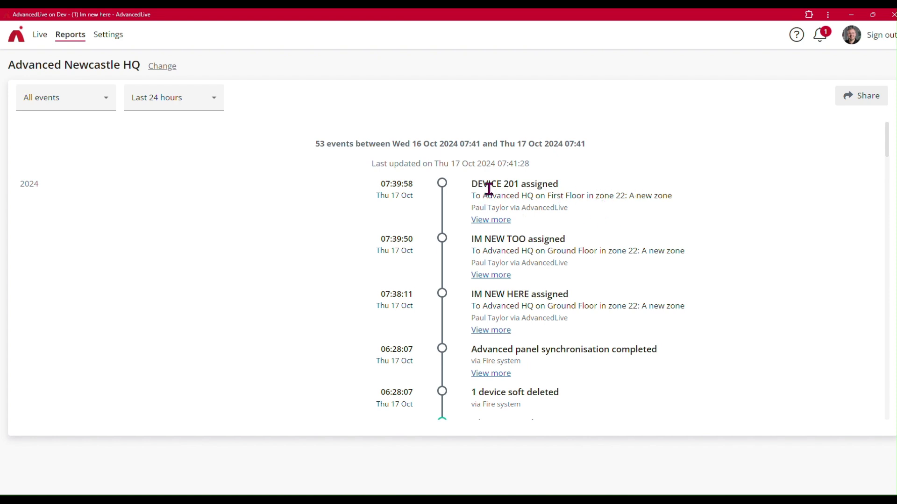
left_click(482, 230)
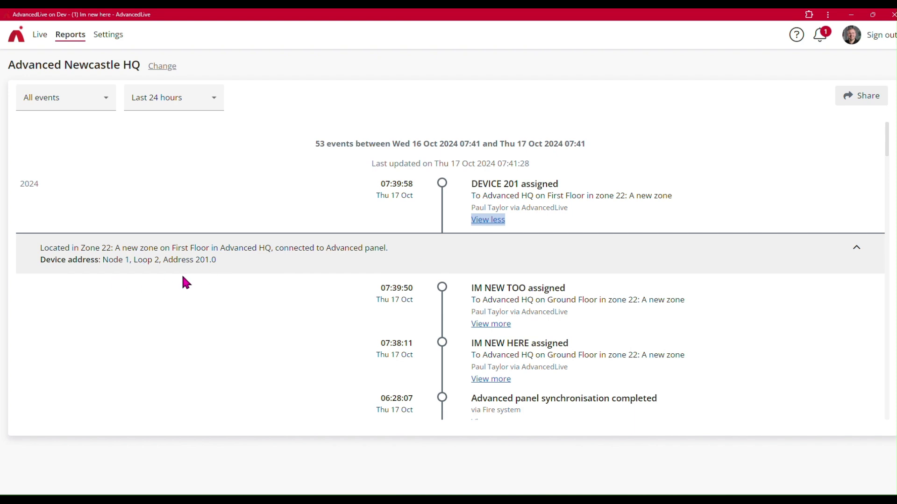
left_click(484, 221)
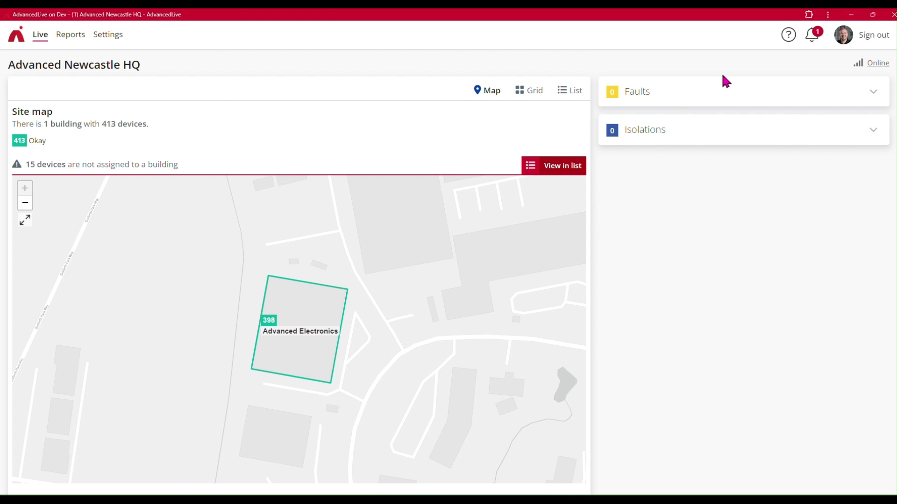
Step: Show the help menu with Getting started, Provide feedback, Report an issue, Release notes and What's next?
left_click(789, 34)
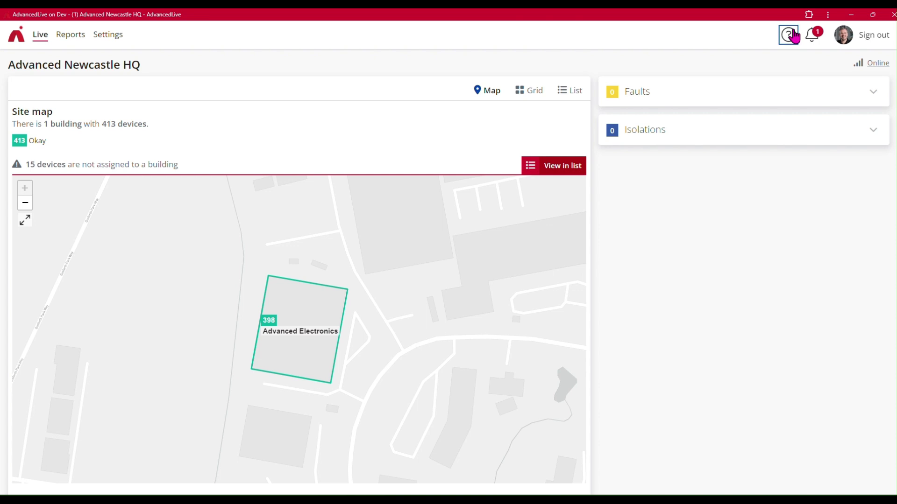